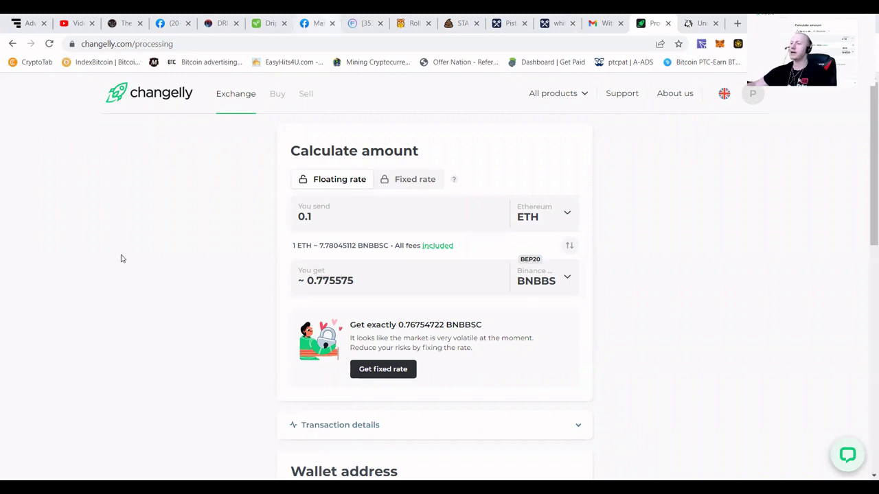
# Step: Quote the full ~0.2391 ETH balance as a Uniswap ETH-to-USDC swap (about 835 USDC)
pyautogui.click(698, 24)
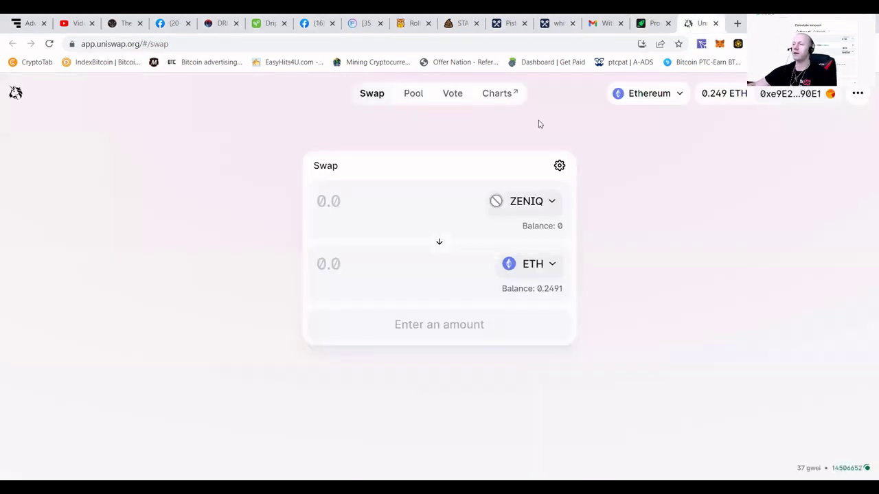
pyautogui.click(556, 264)
pyautogui.click(562, 207)
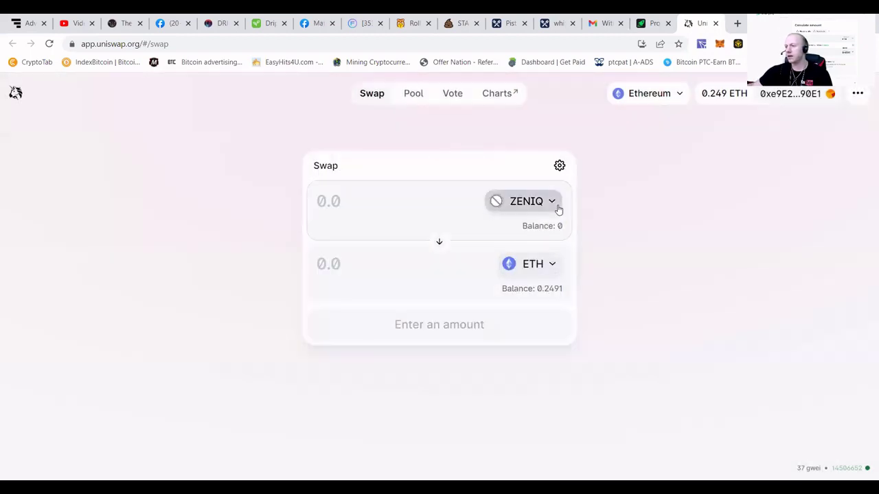
pyautogui.click(473, 199)
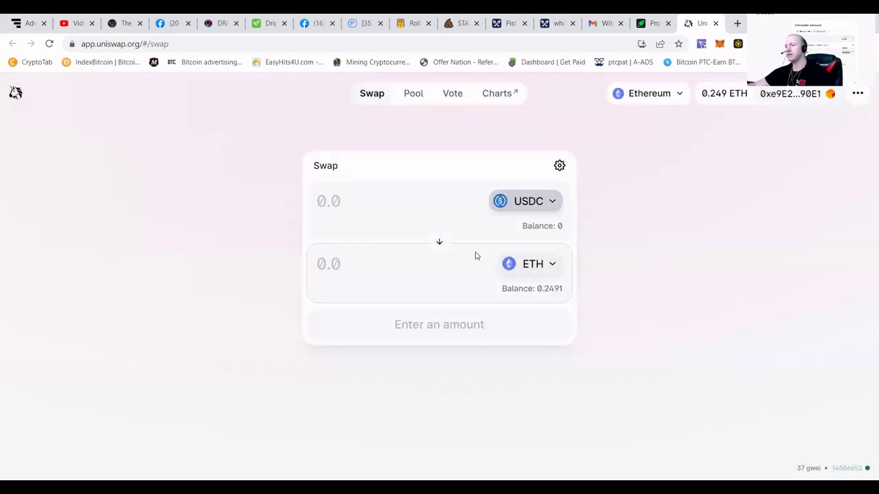
pyautogui.click(439, 242)
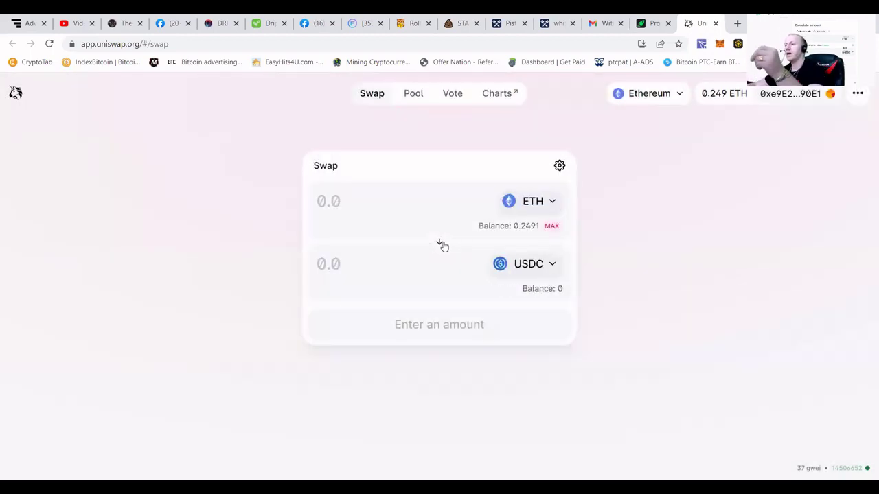
pyautogui.click(556, 229)
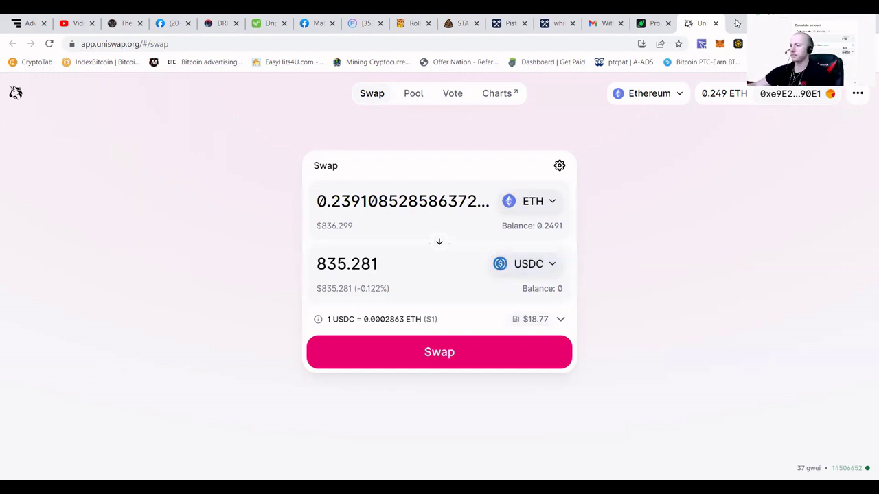
pyautogui.click(652, 25)
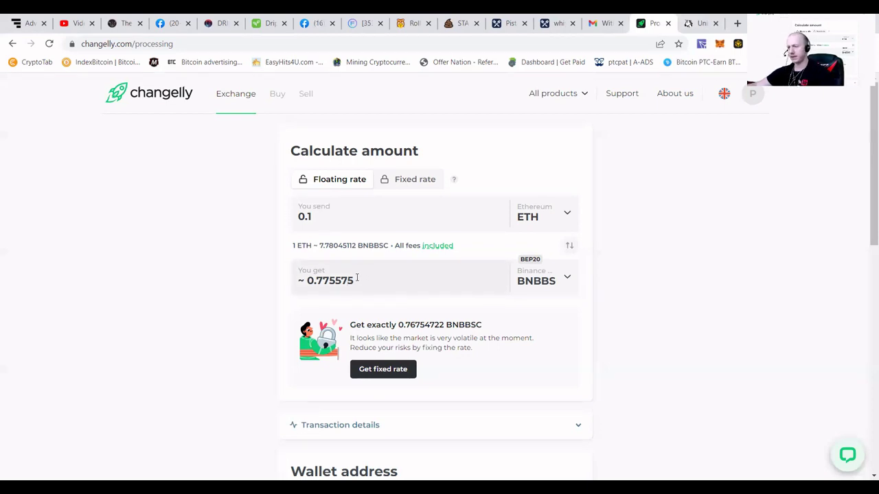
# Step: Change the Changelly send amount from 0.1 to 0.21 ETH, giving about 1.627 BNB
pyautogui.moveTo(356, 278); pyautogui.dragTo(330, 283)
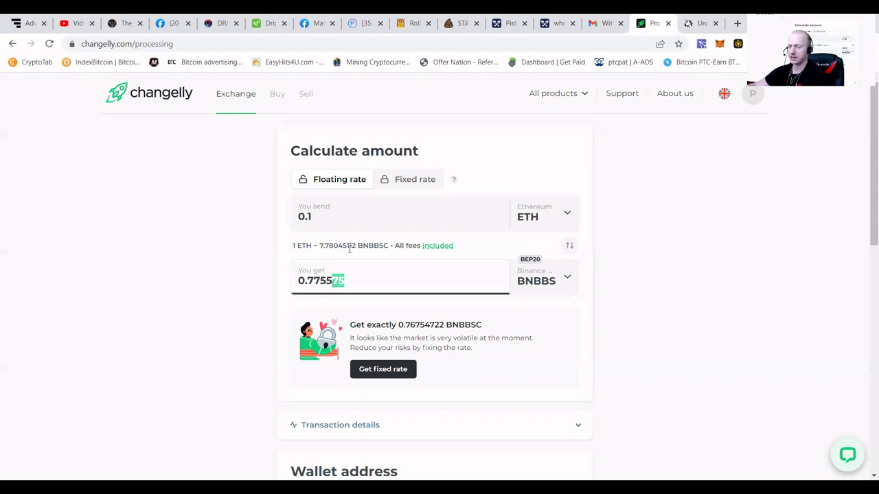
pyautogui.click(330, 211)
pyautogui.press('BackSpace')
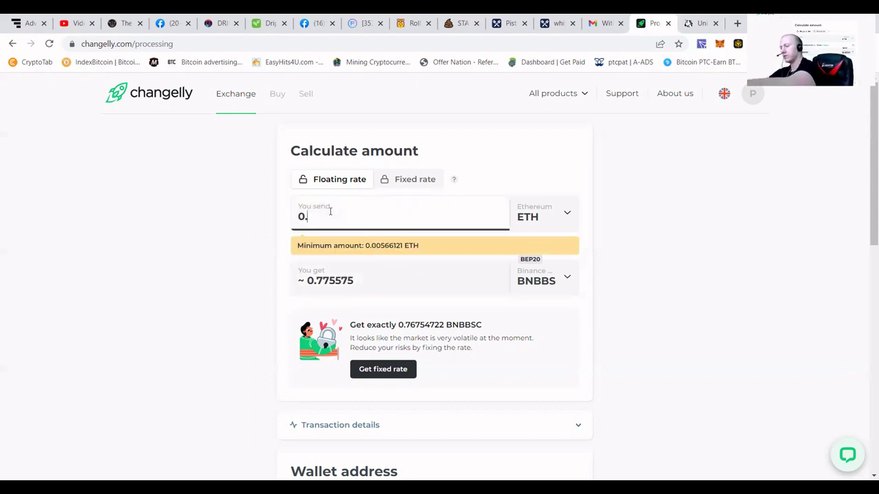
pyautogui.write('2')
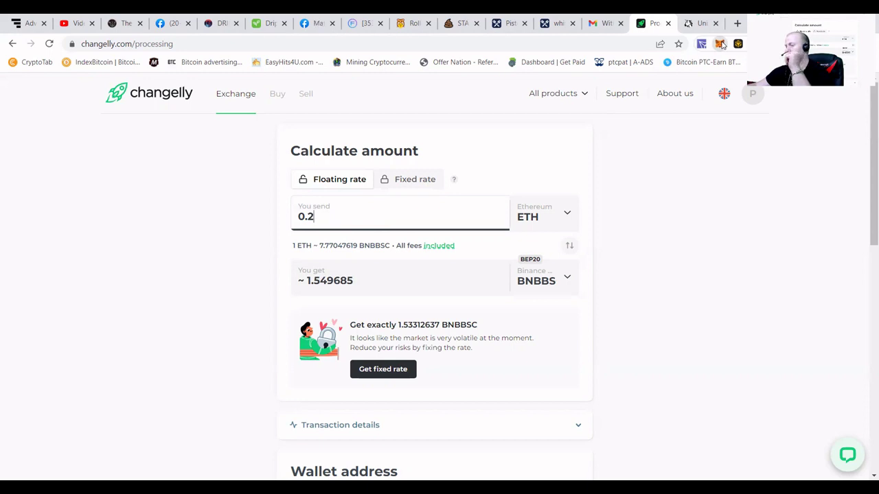
pyautogui.click(719, 44)
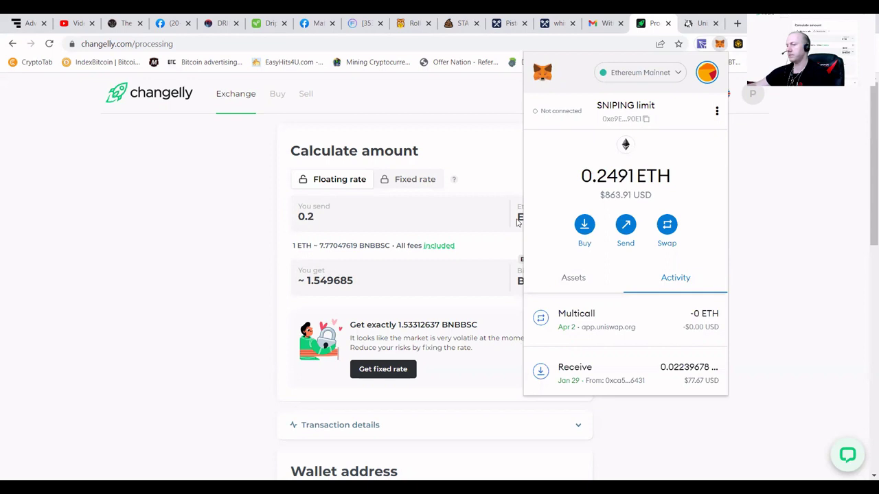
pyautogui.click(336, 215)
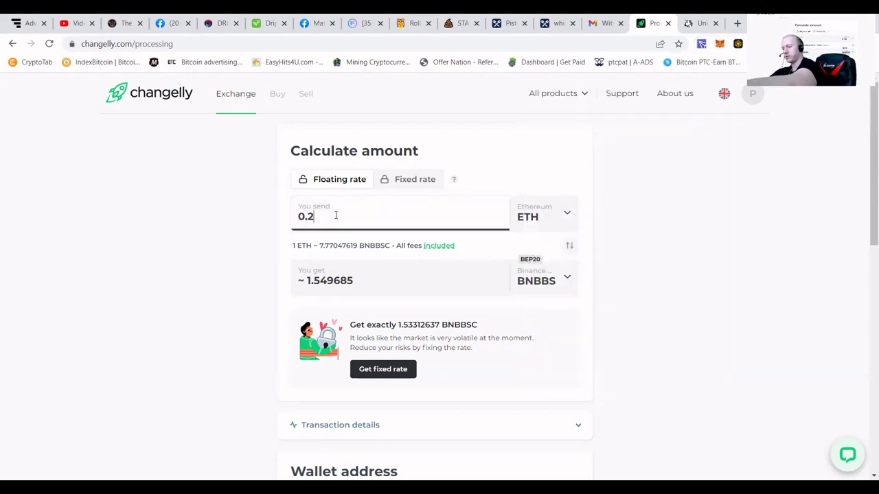
pyautogui.write('1')
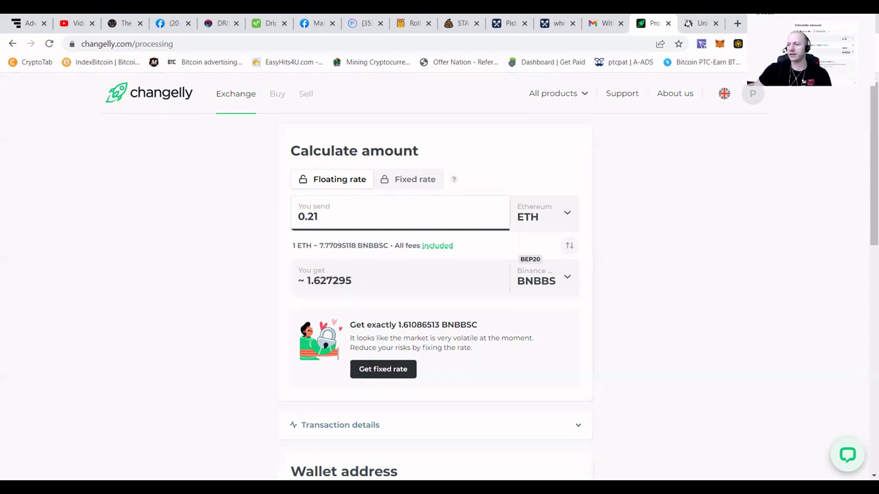
pyautogui.scroll(-1, 292, 422)
pyautogui.scroll(-1, 329, 360)
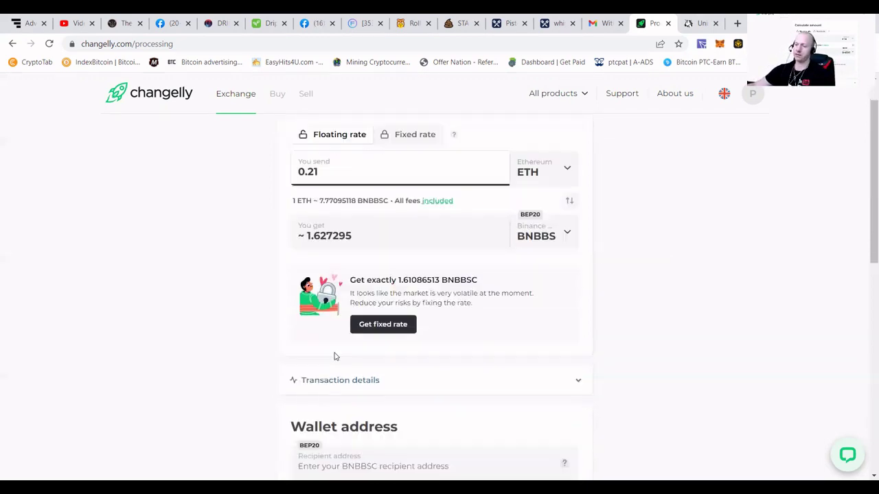
pyautogui.scroll(-1, 334, 356)
pyautogui.scroll(-3, 345, 337)
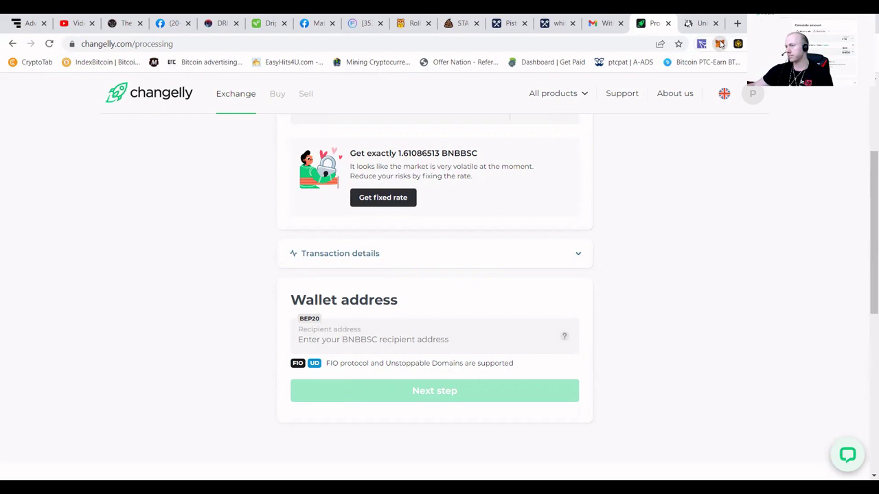
# Step: Switch MetaMask to Main account and copy its wallet address
pyautogui.click(720, 44)
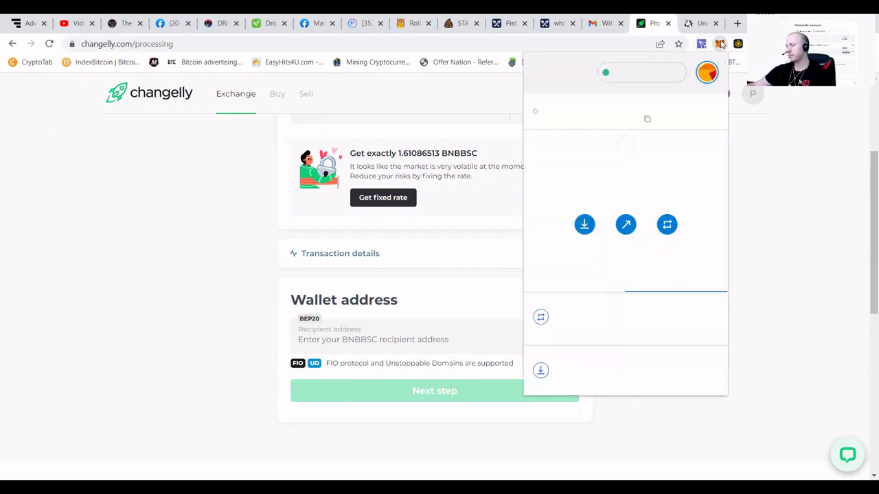
pyautogui.click(707, 75)
pyautogui.scroll(-2, 623, 172)
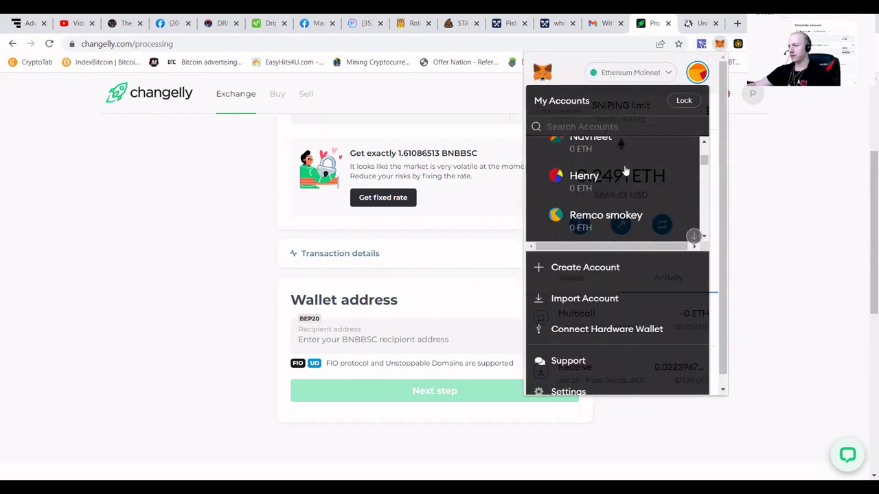
pyautogui.scroll(-3, 618, 158)
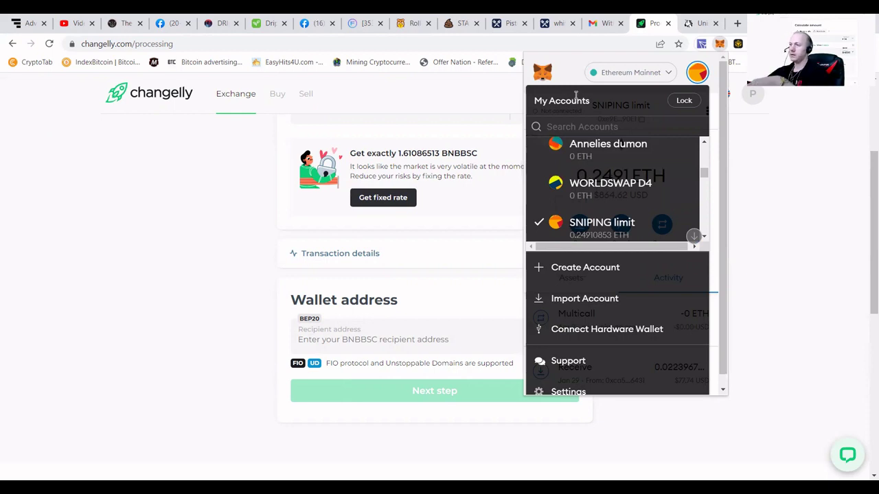
pyautogui.click(559, 127)
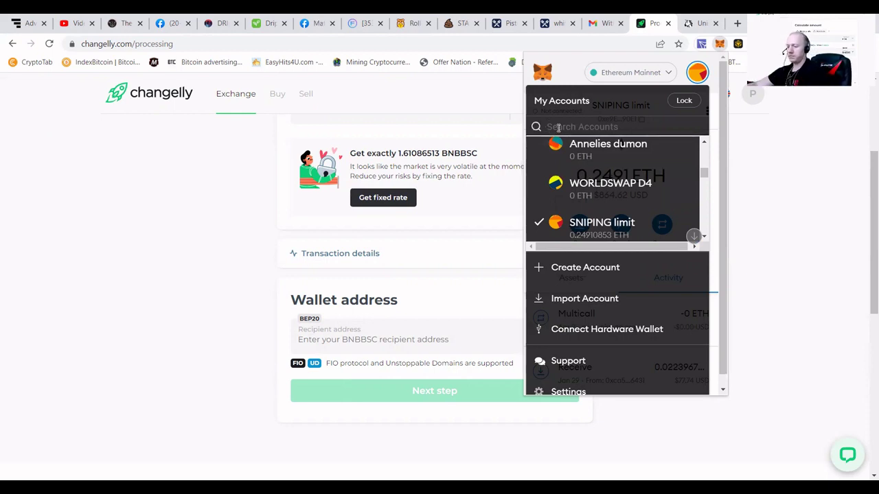
pyautogui.write('mai')
pyautogui.click(607, 190)
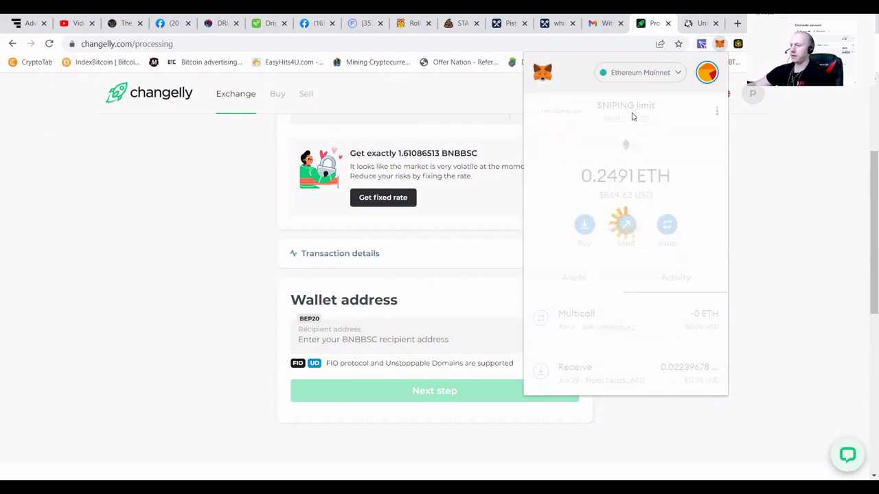
pyautogui.click(642, 119)
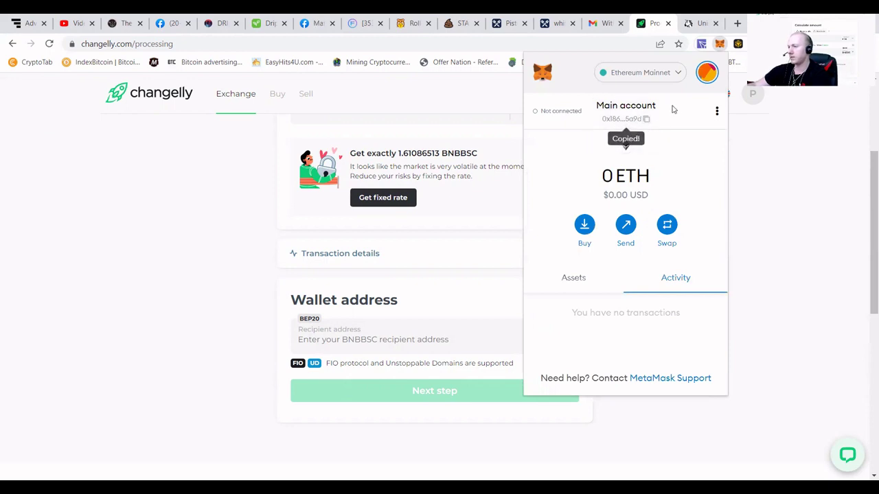
# Step: Make SNIPING limit the active MetaMask account and return to Changelly's recipient address field
pyautogui.click(707, 76)
pyautogui.scroll(-3, 686, 131)
pyautogui.scroll(-3, 611, 180)
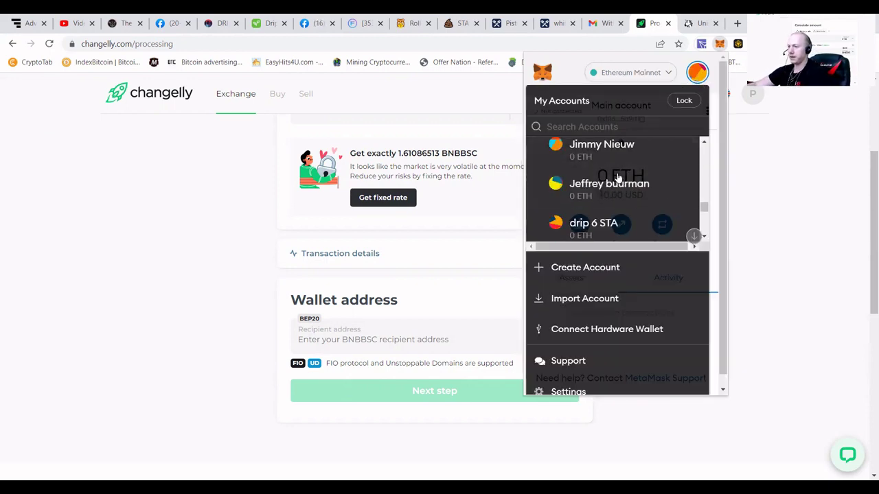
pyautogui.scroll(-3, 619, 178)
pyautogui.scroll(3, 620, 179)
pyautogui.scroll(3, 622, 182)
pyautogui.scroll(3, 624, 184)
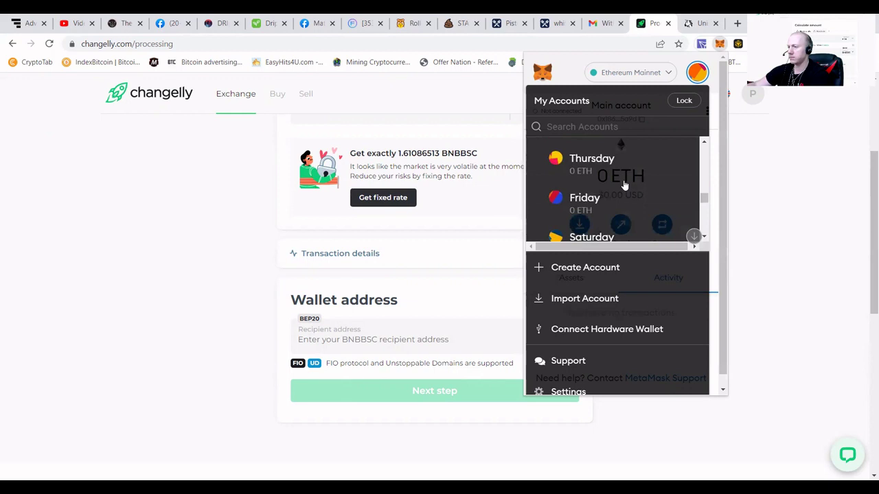
pyautogui.scroll(3, 626, 185)
pyautogui.scroll(3, 626, 186)
pyautogui.scroll(3, 629, 188)
pyautogui.scroll(3, 631, 190)
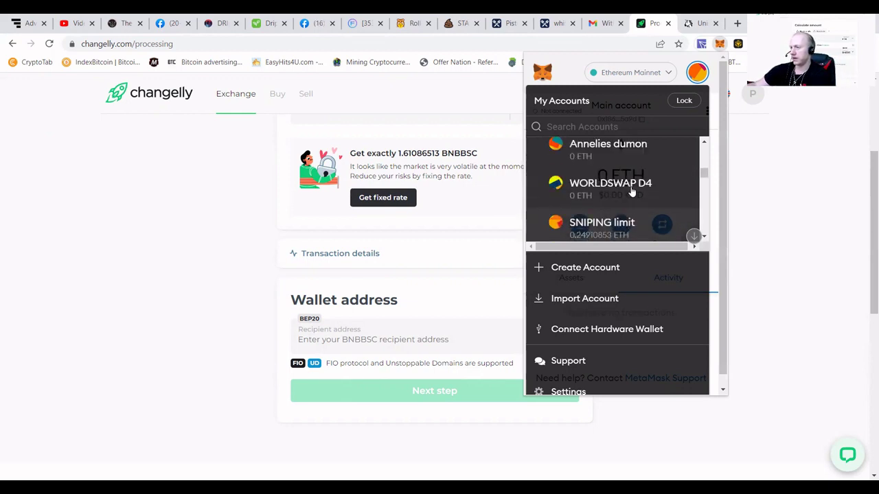
pyautogui.scroll(1, 628, 193)
pyautogui.scroll(-1, 610, 209)
pyautogui.click(590, 224)
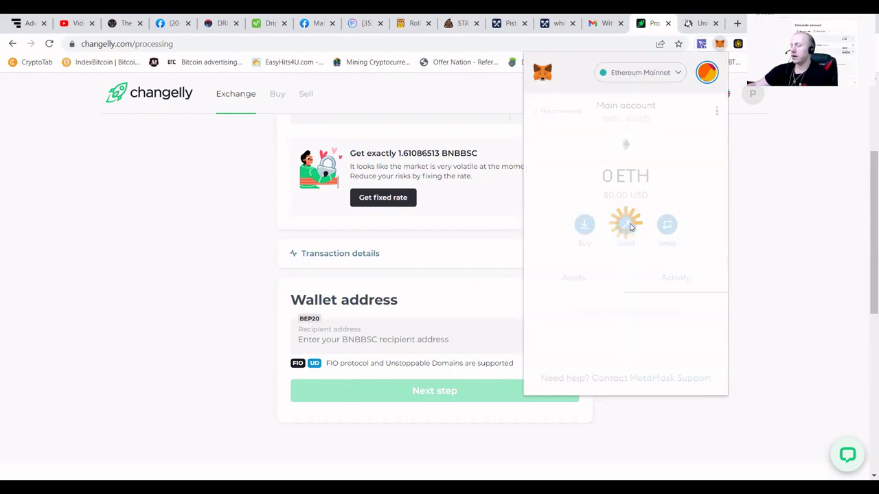
pyautogui.click(379, 335)
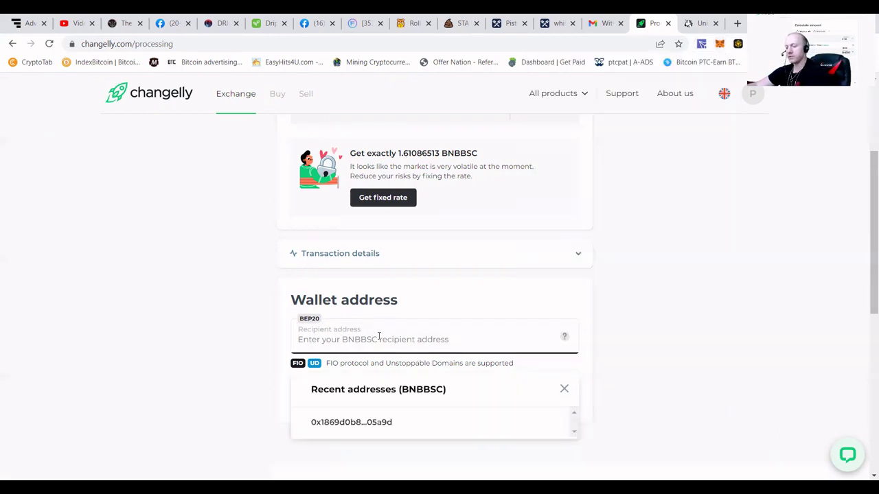
# Step: Paste the Main wallet address as recipient and confirm the 0.21 ETH exchange at checkout
pyautogui.hotkey('ctrl', 'v')
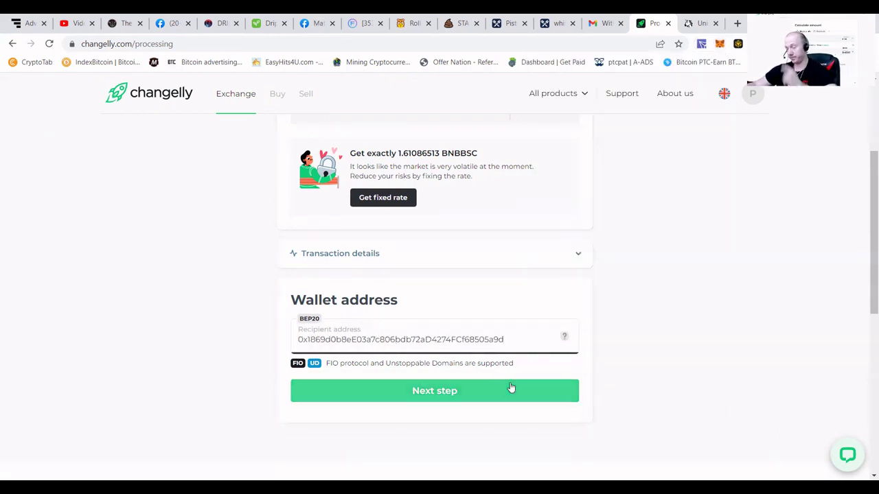
pyautogui.click(425, 394)
pyautogui.scroll(2, 564, 323)
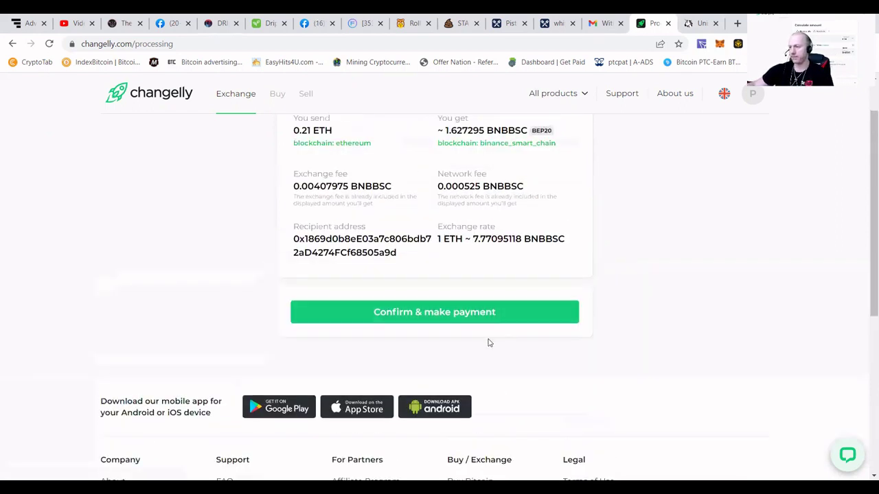
pyautogui.scroll(1, 488, 342)
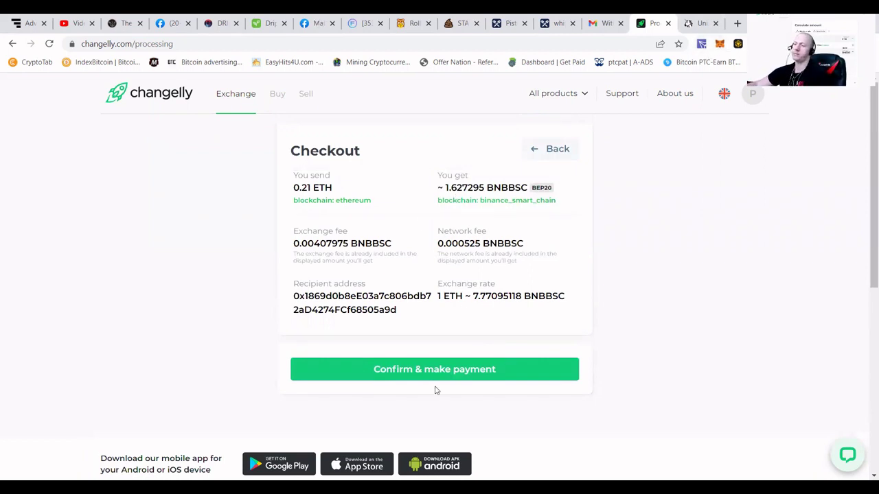
pyautogui.click(415, 374)
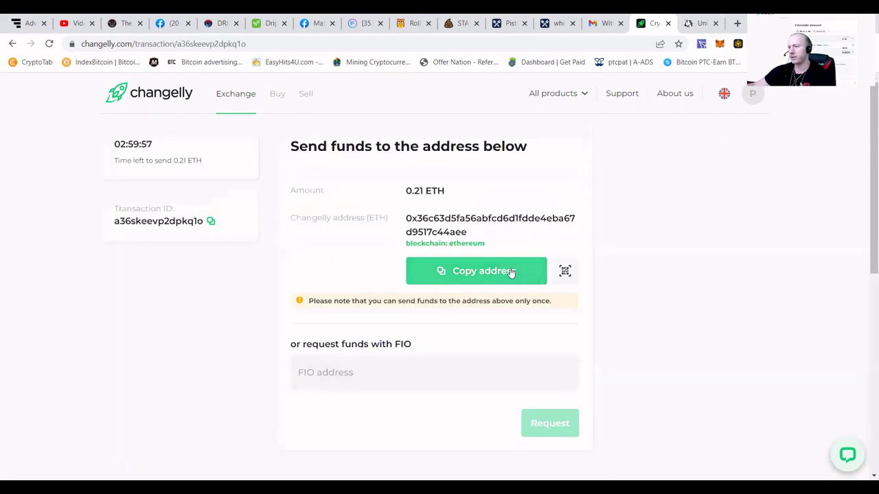
# Step: Send 0.21 ETH from MetaMask to the copied Changelly deposit address
pyautogui.click(511, 272)
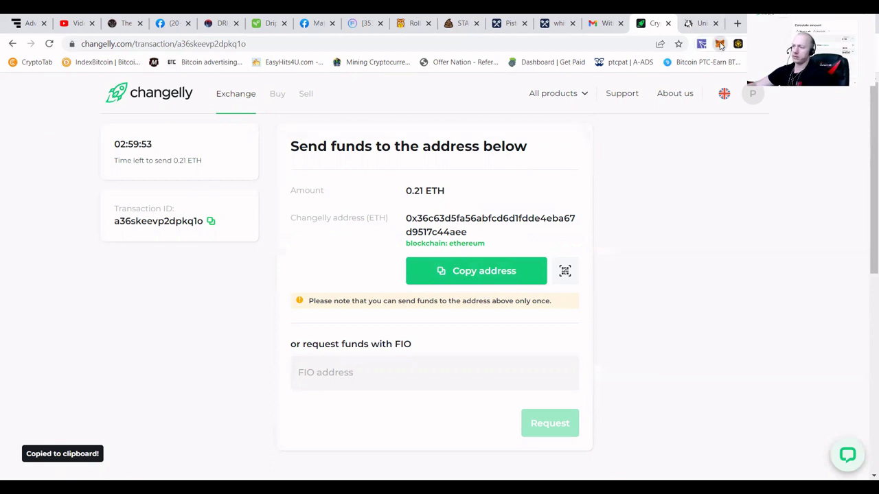
pyautogui.click(719, 44)
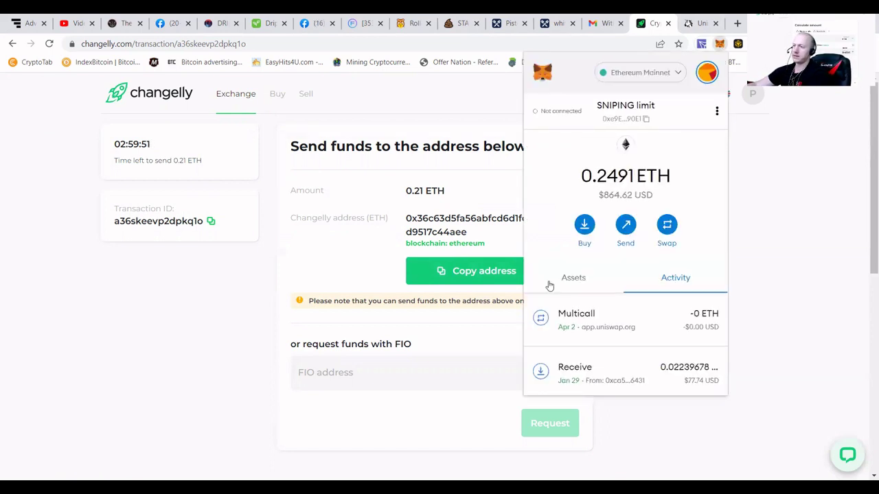
pyautogui.click(625, 226)
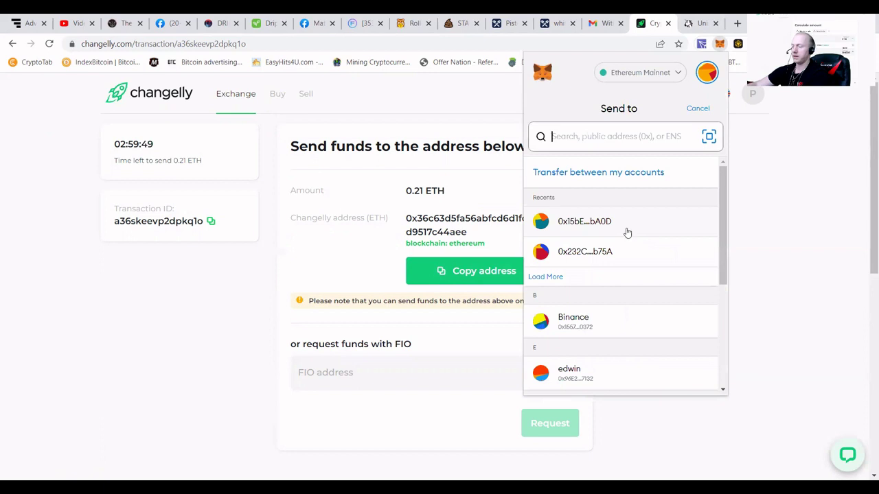
pyautogui.hotkey('ctrl', 'v')
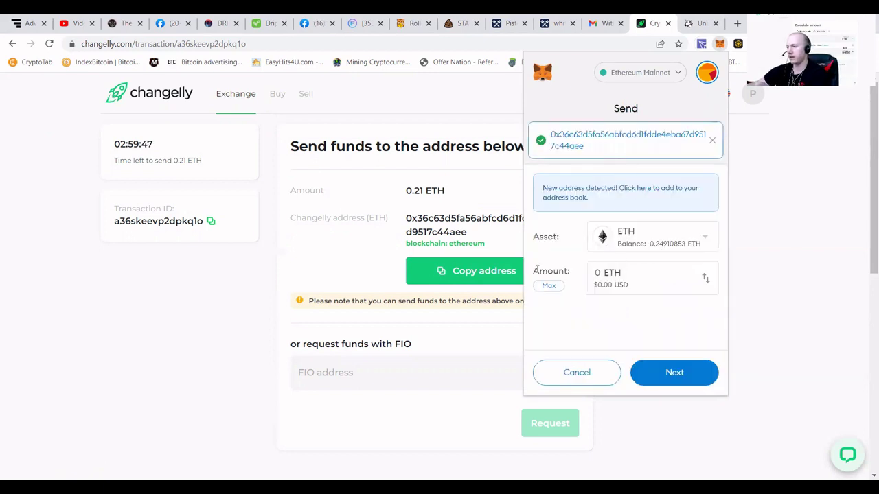
pyautogui.write('0.2')
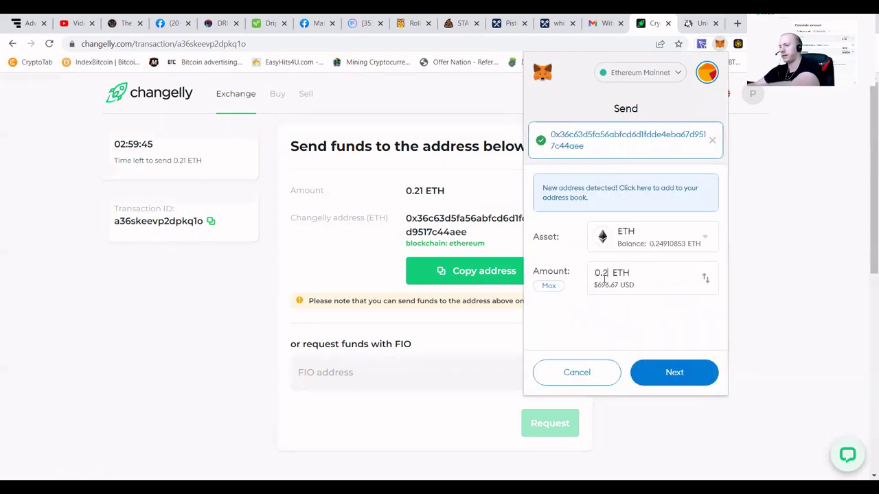
pyautogui.write('1')
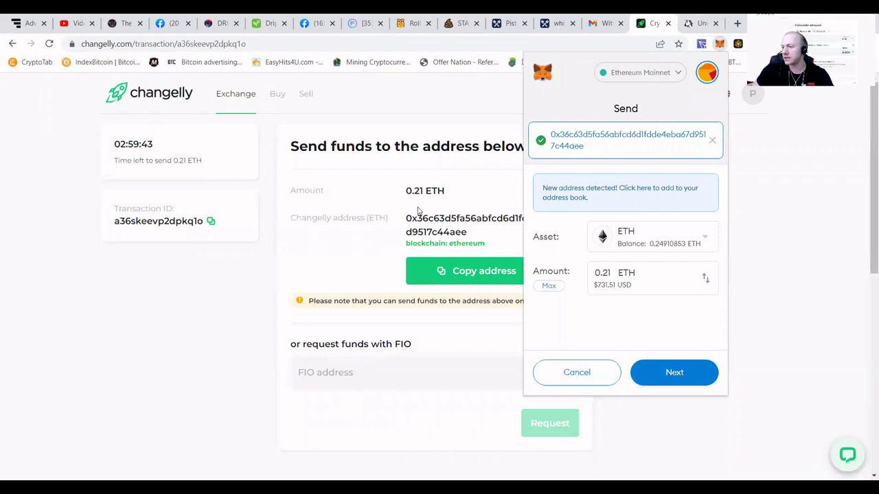
pyautogui.click(677, 371)
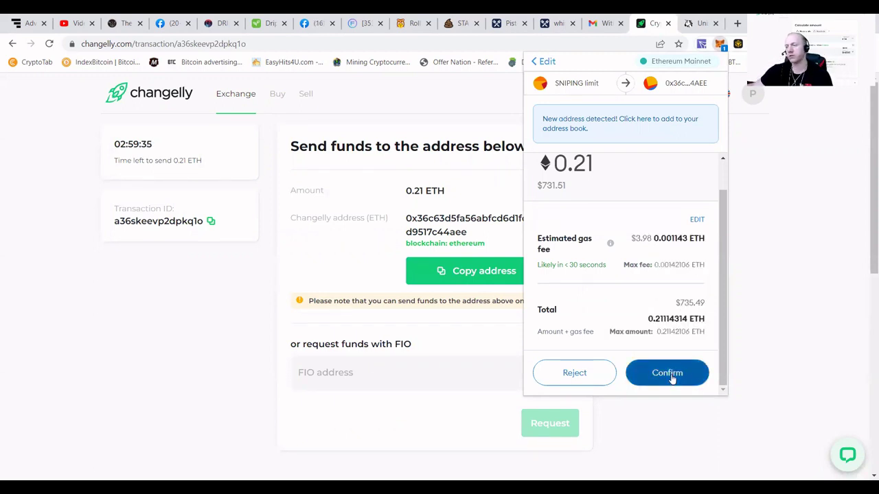
pyautogui.click(672, 377)
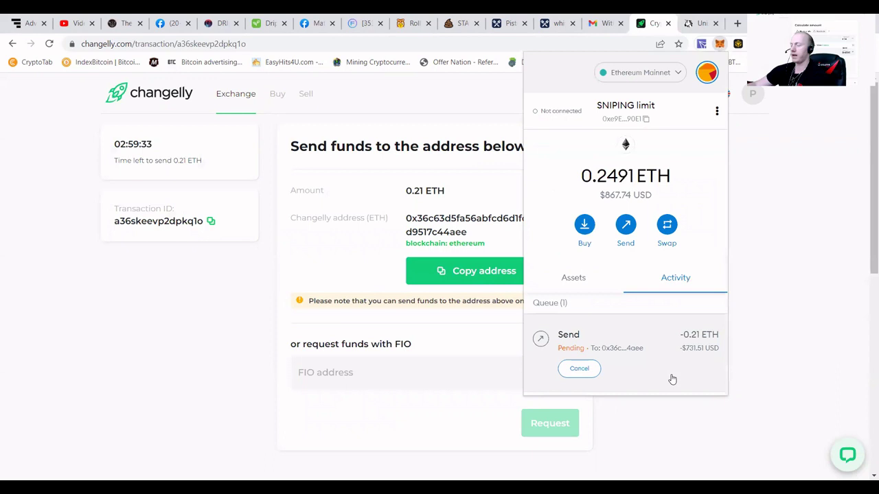
# Step: Close MetaMask and wait until Changelly shows the BNBBSC being sent to the wallet
pyautogui.click(368, 258)
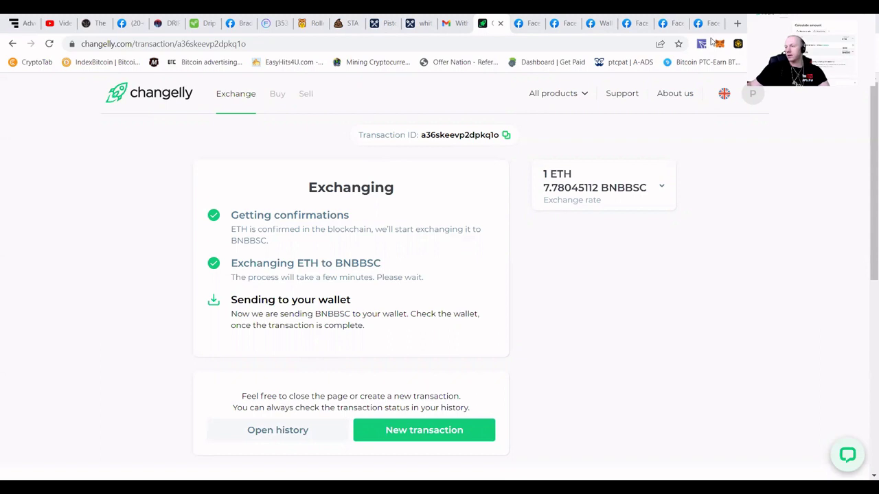
# Step: Switch MetaMask to the Smart Chain network and the Main account
pyautogui.click(719, 46)
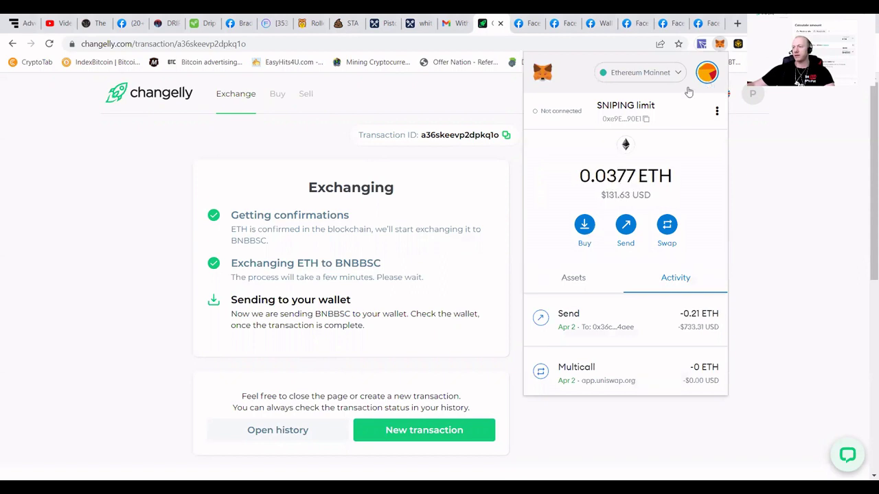
pyautogui.click(688, 91)
pyautogui.scroll(-1, 590, 206)
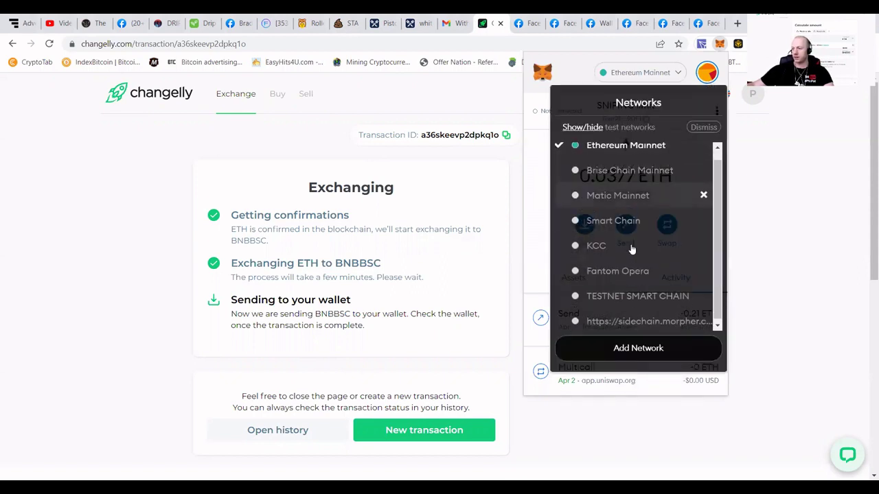
pyautogui.click(703, 127)
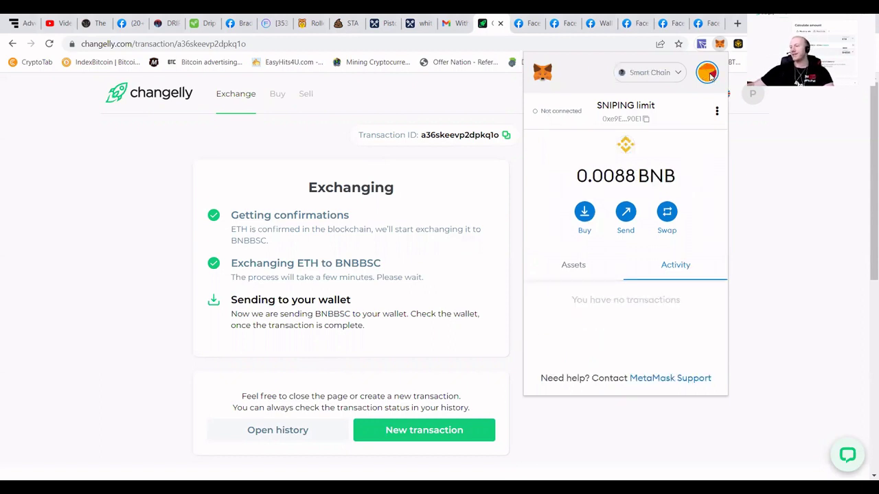
pyautogui.click(709, 73)
pyautogui.scroll(-3, 618, 192)
pyautogui.scroll(-3, 622, 213)
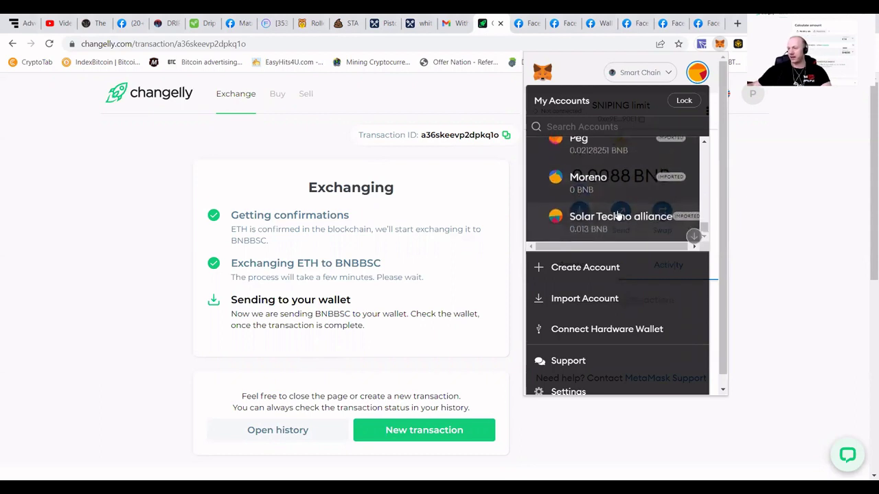
pyautogui.scroll(-5, 618, 200)
pyautogui.click(606, 174)
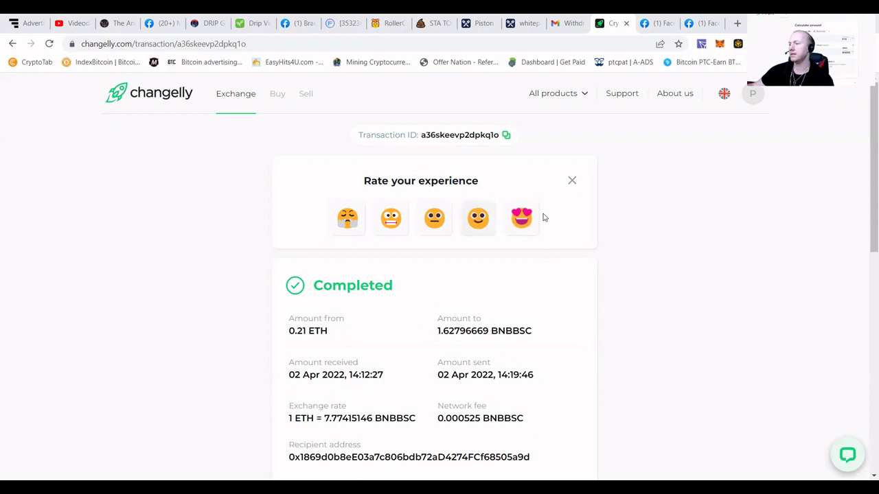
# Step: Submit a heart-eyes top rating, agree to review on Trustpilot, then close the Trustpilot tab
pyautogui.click(523, 219)
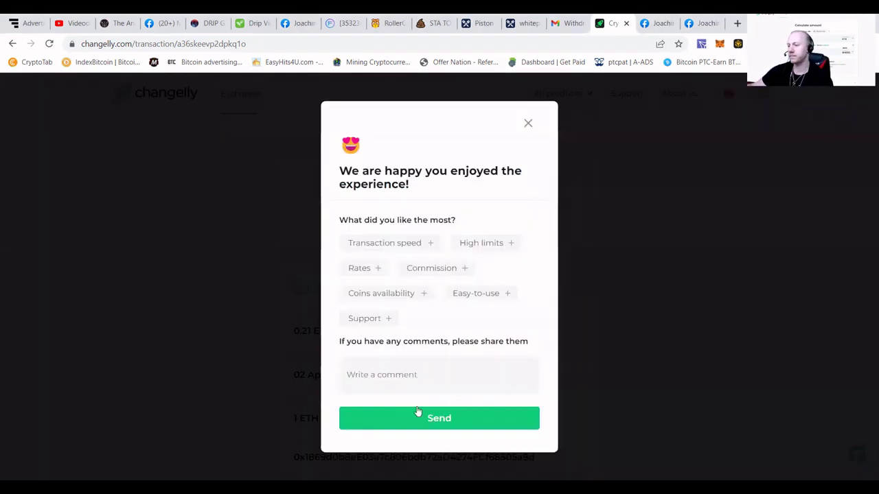
pyautogui.click(452, 416)
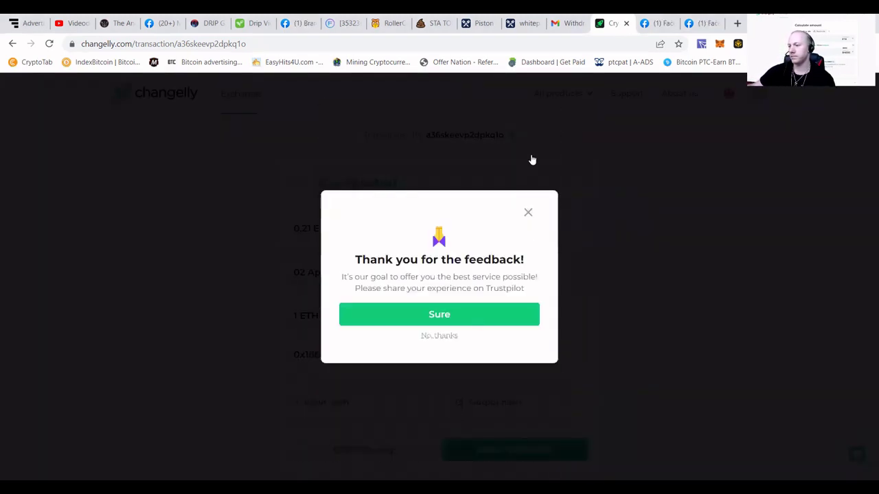
pyautogui.click(452, 311)
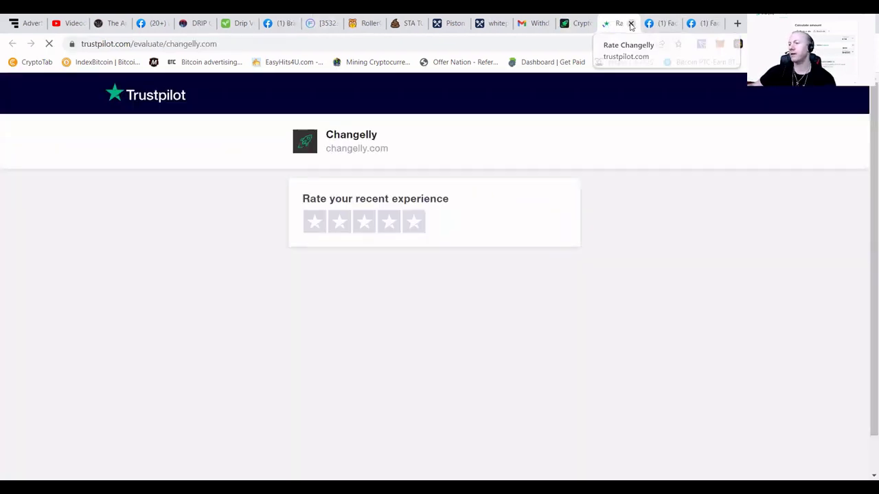
pyautogui.click(630, 23)
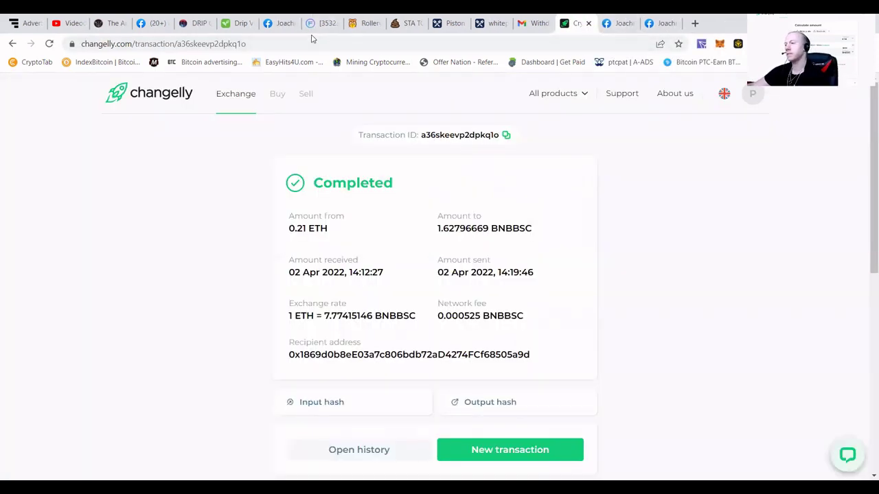